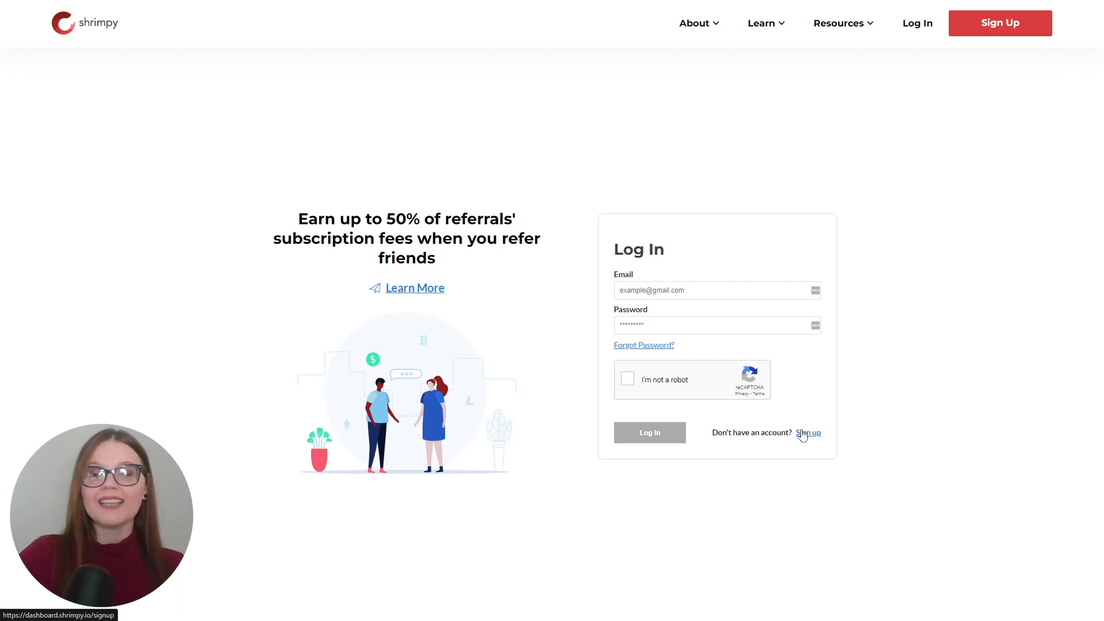
- Sign up for an account with the full name, e-mail and password, certify the age and terms, and complete the reCAPTCHA
click(803, 434)
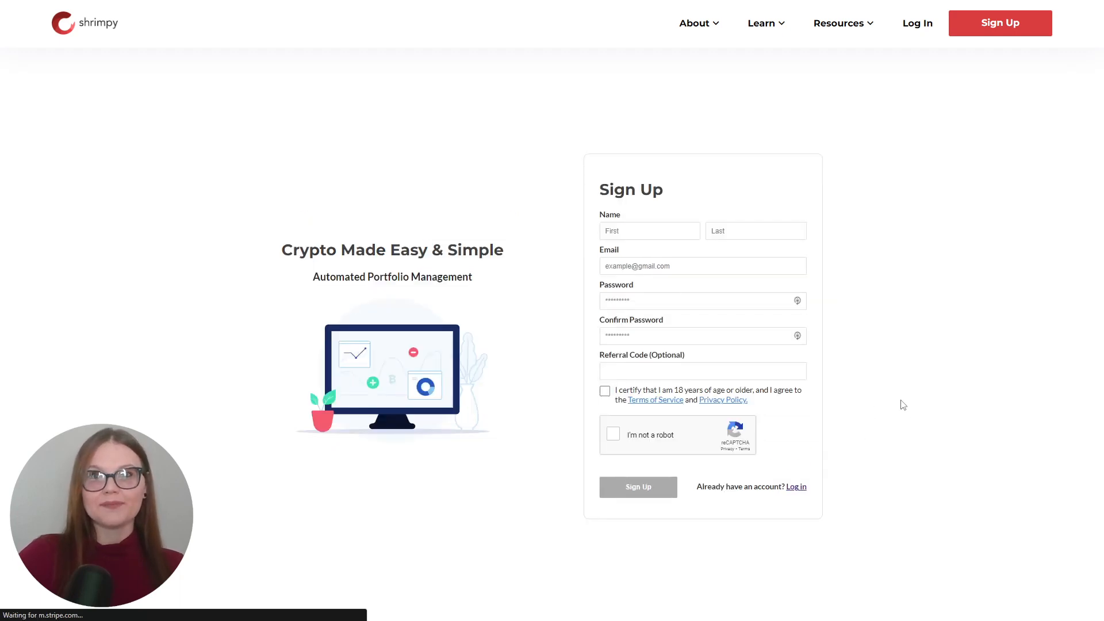
click(645, 232)
click(719, 233)
click(695, 271)
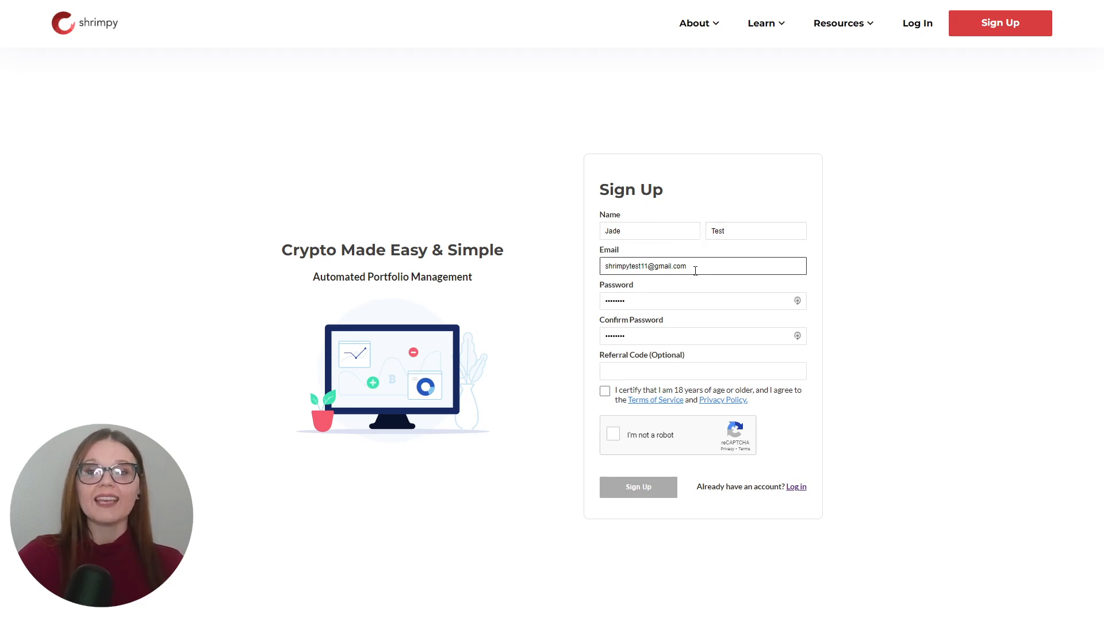
click(692, 309)
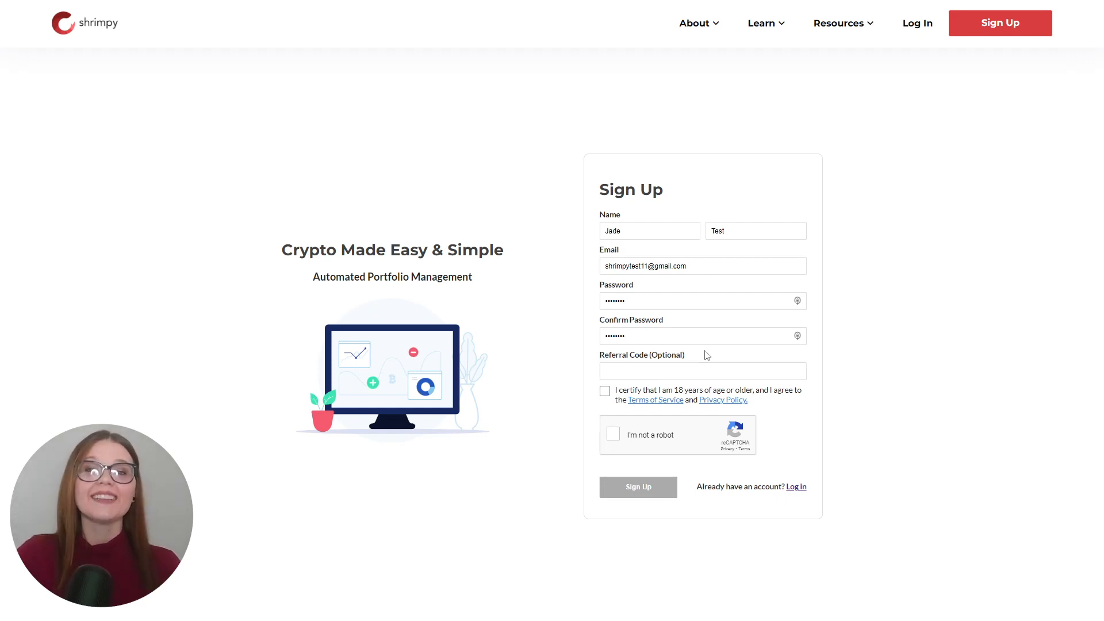
click(605, 392)
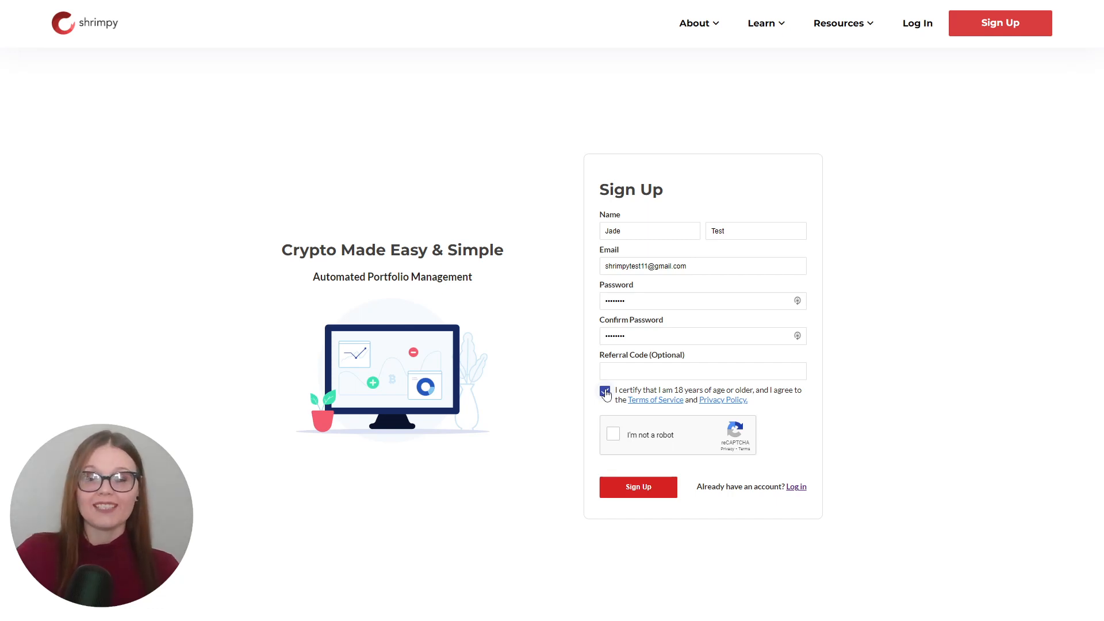
click(611, 436)
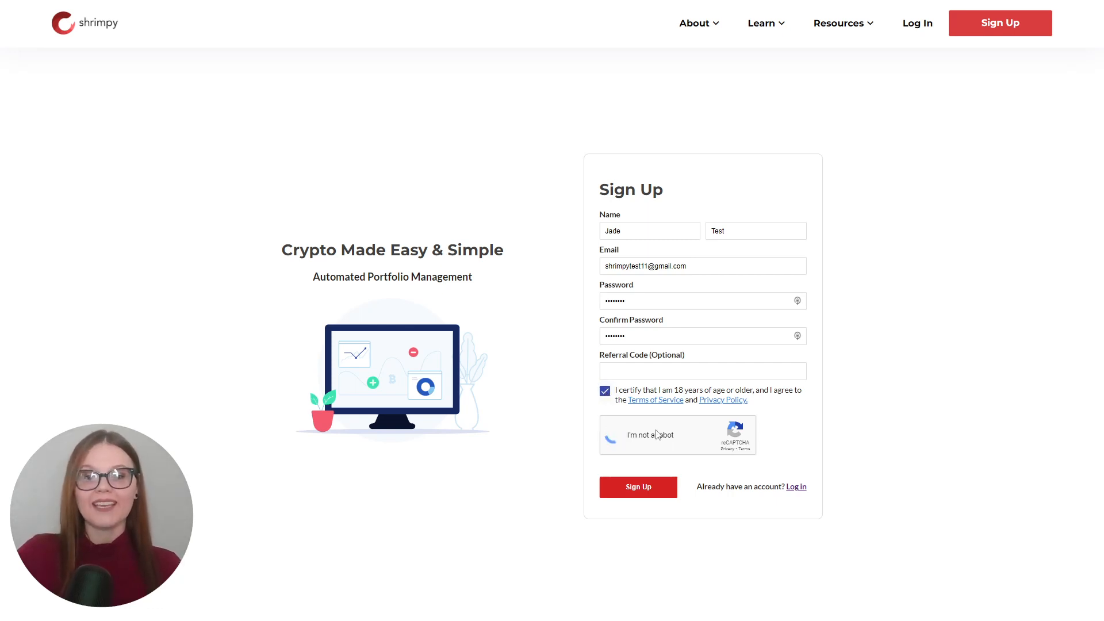
click(639, 487)
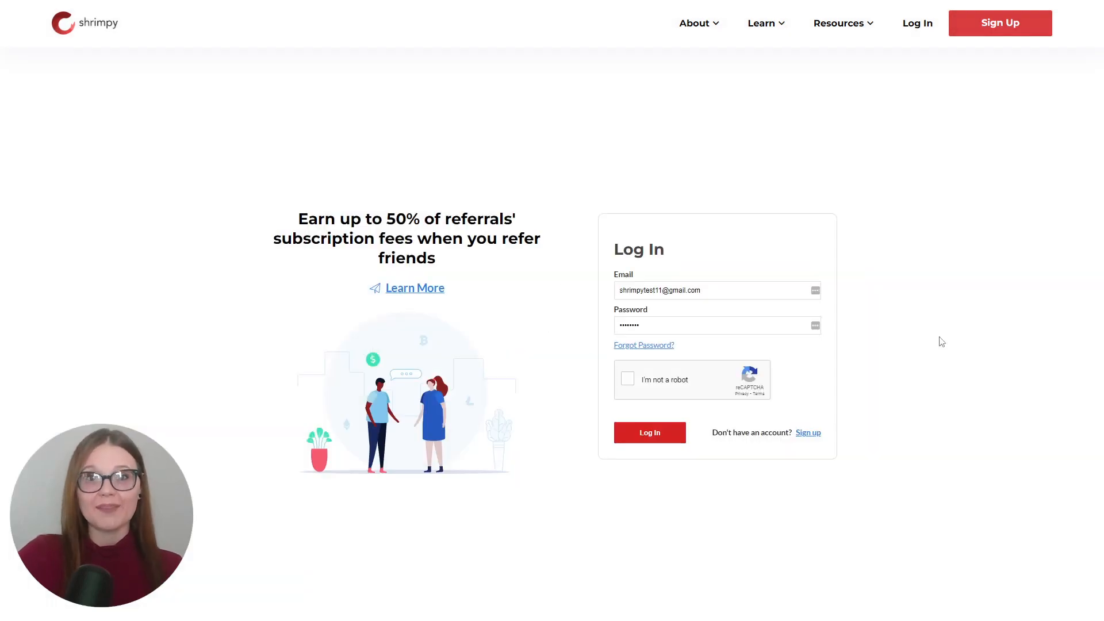
- Log in to the new account after completing the reCAPTCHA, and skip the welcome setup
click(628, 381)
click(650, 432)
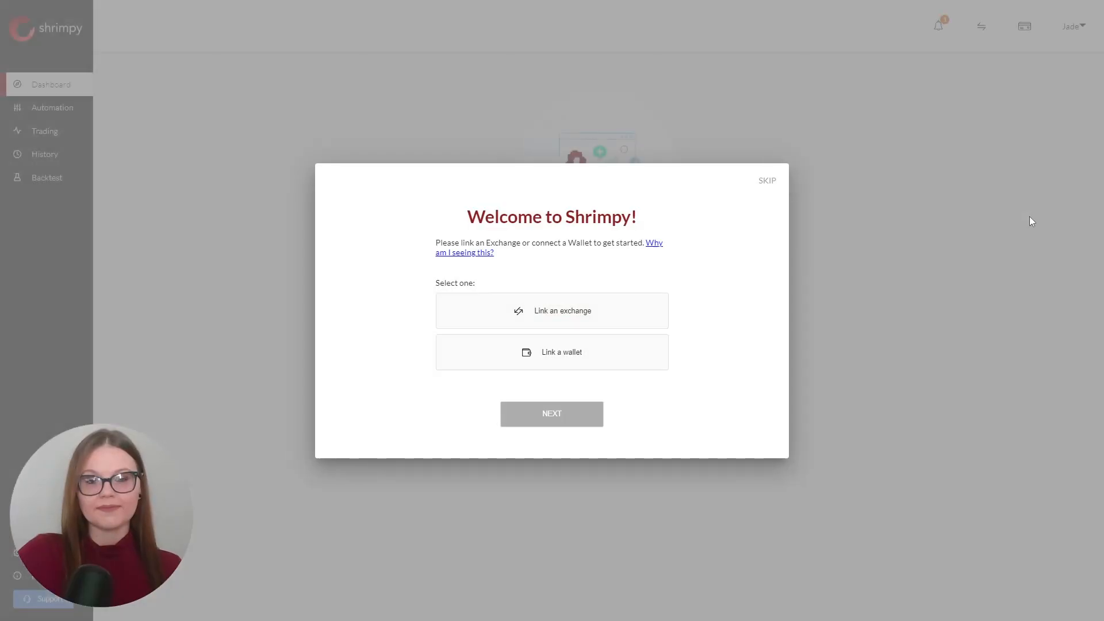
click(768, 183)
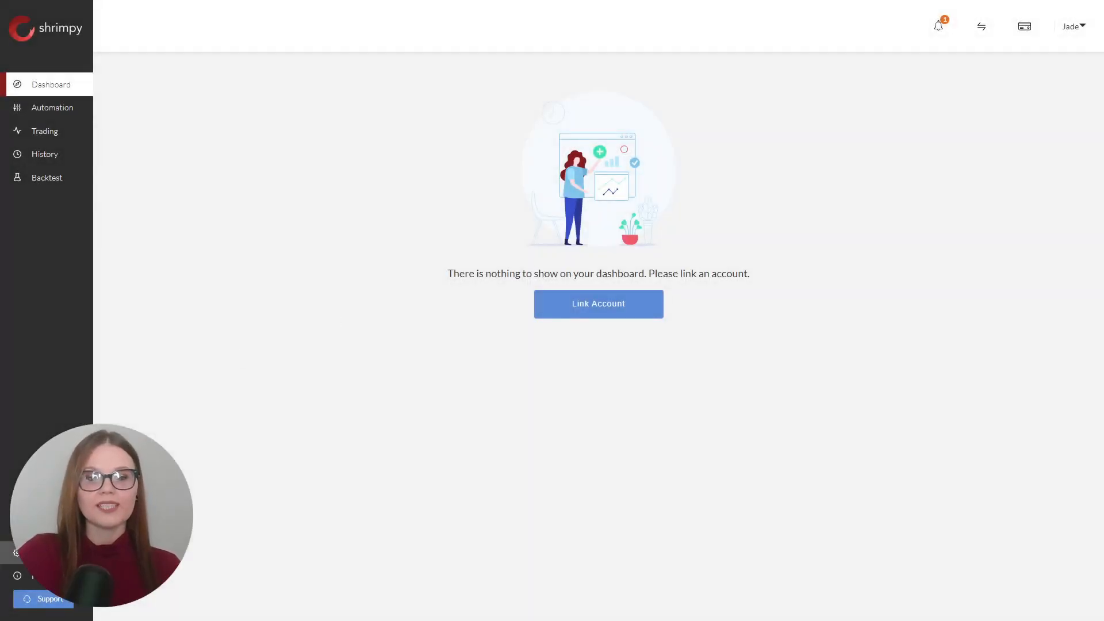
- Examine the general account settings with the display currency options, and compare the monthly and annual subscription plans
click(16, 552)
click(202, 84)
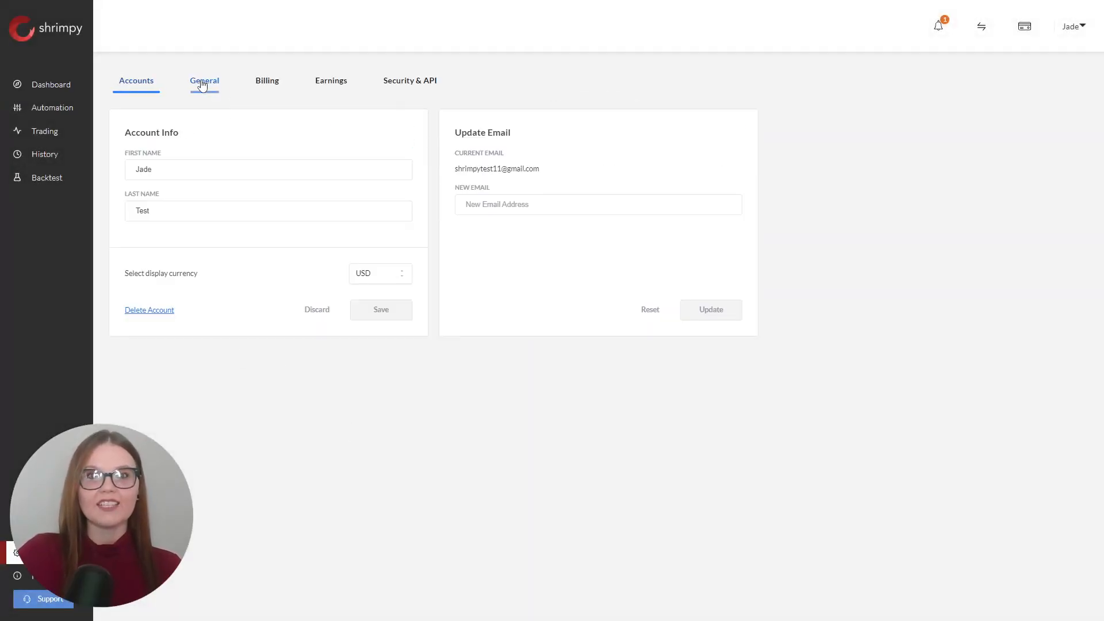
click(385, 278)
click(382, 278)
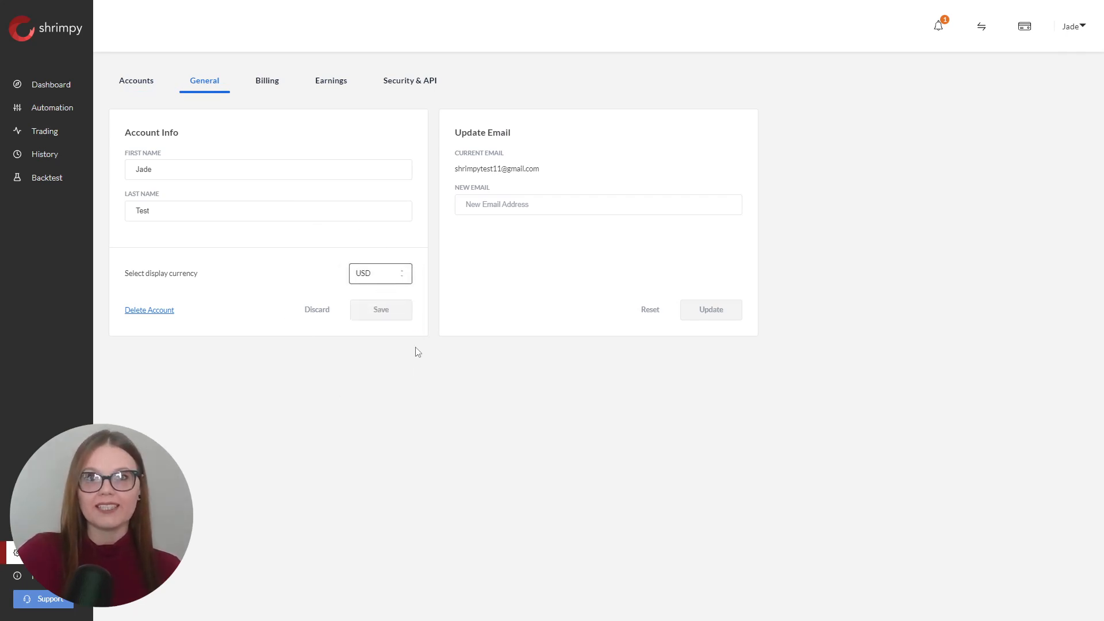
click(278, 86)
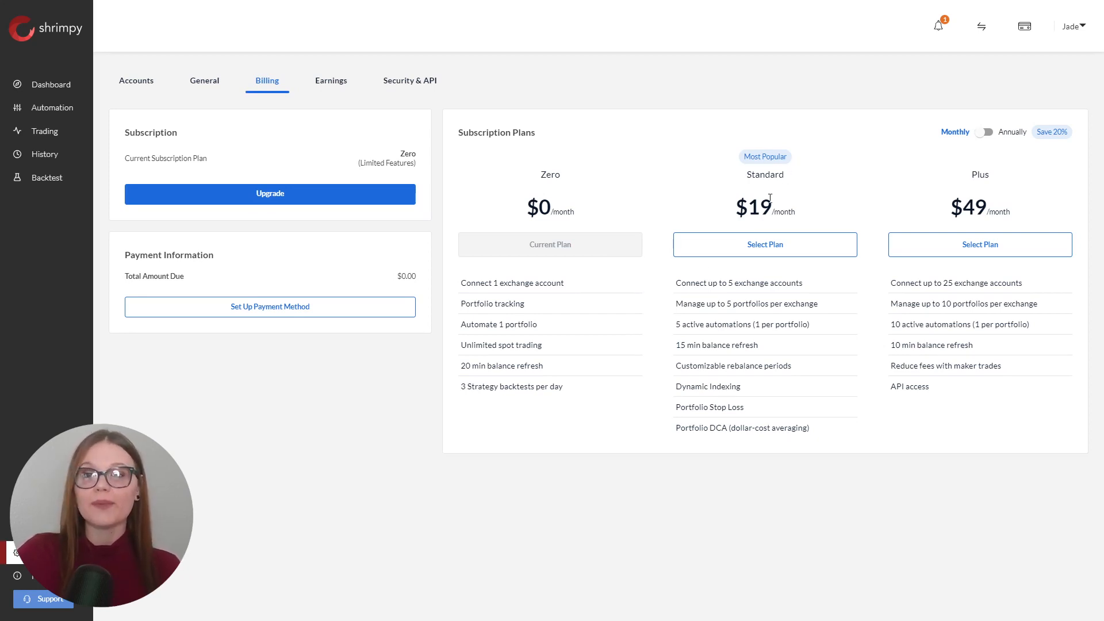
click(985, 132)
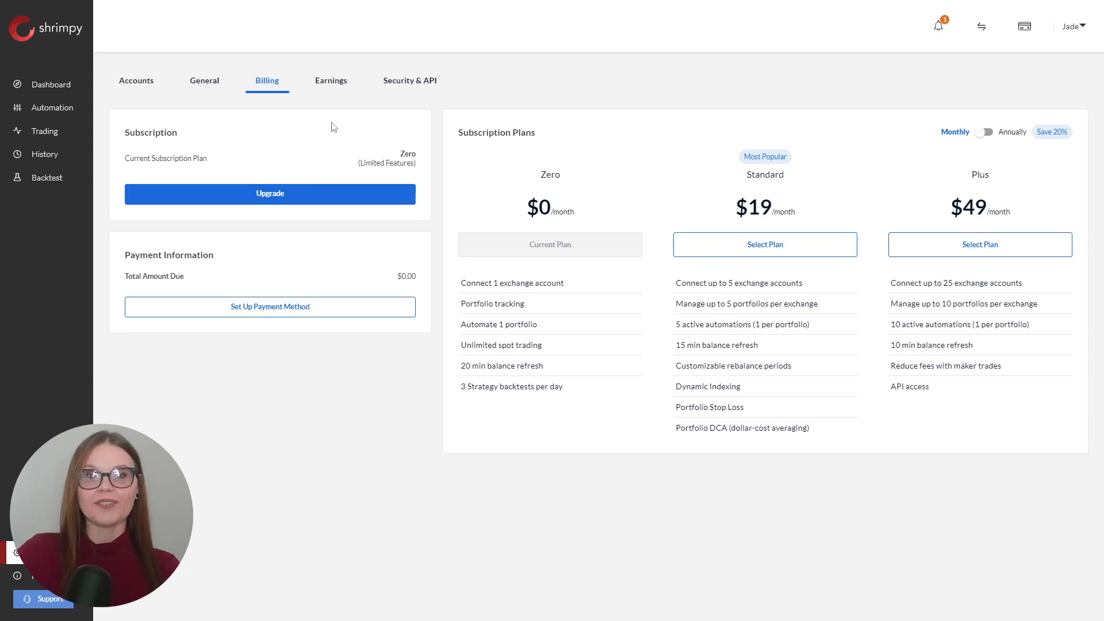
- Start linking an exchange account and choose Binance US as the exchange
click(140, 81)
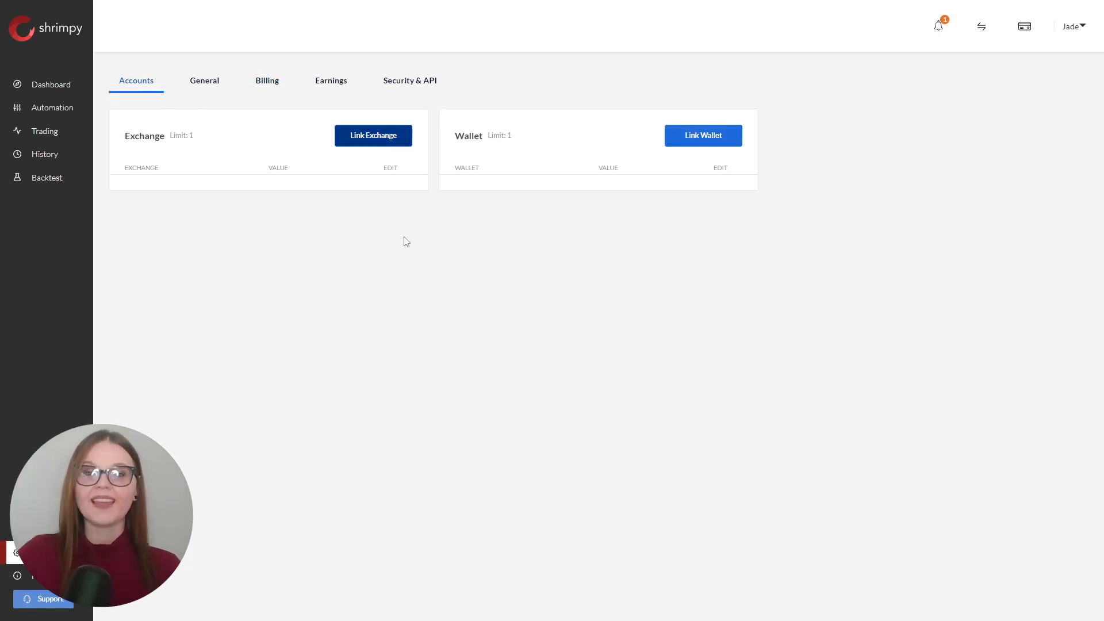
click(389, 135)
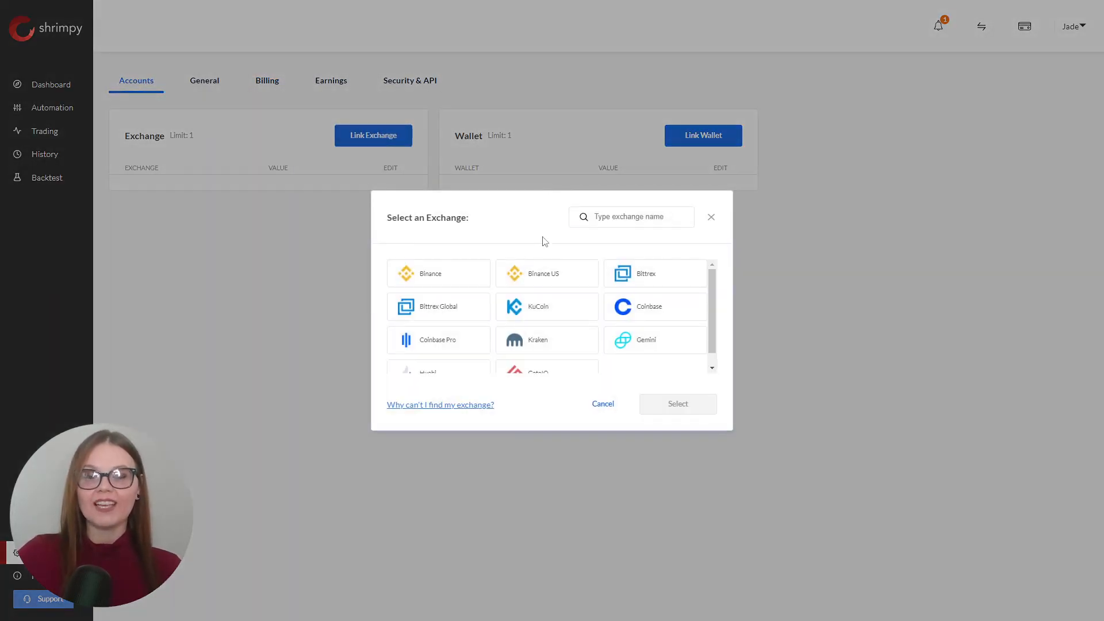
click(547, 277)
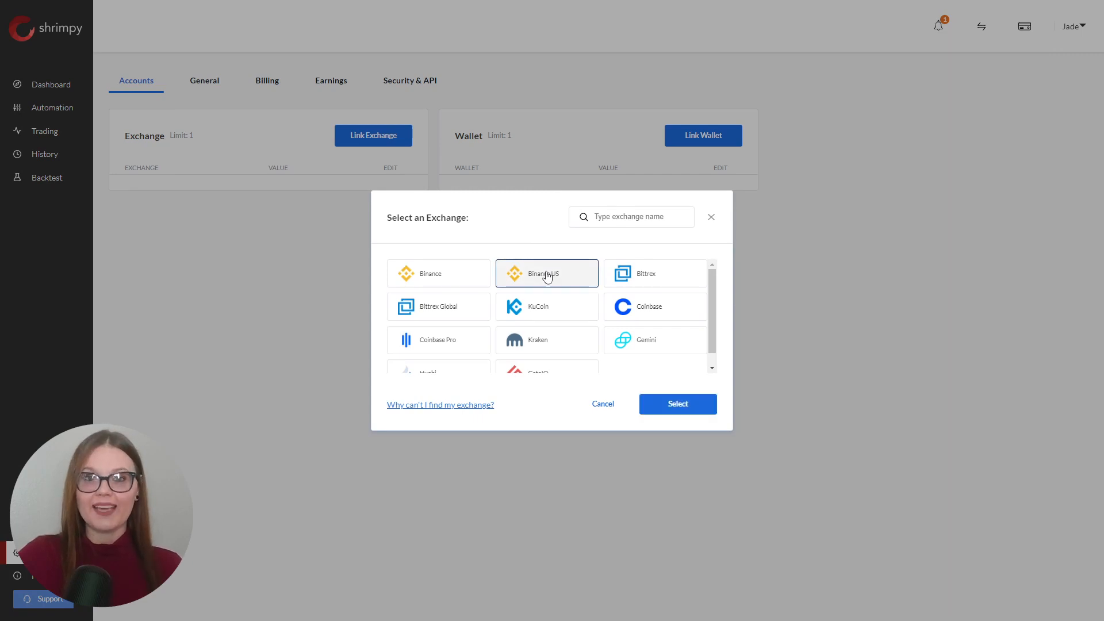
click(678, 403)
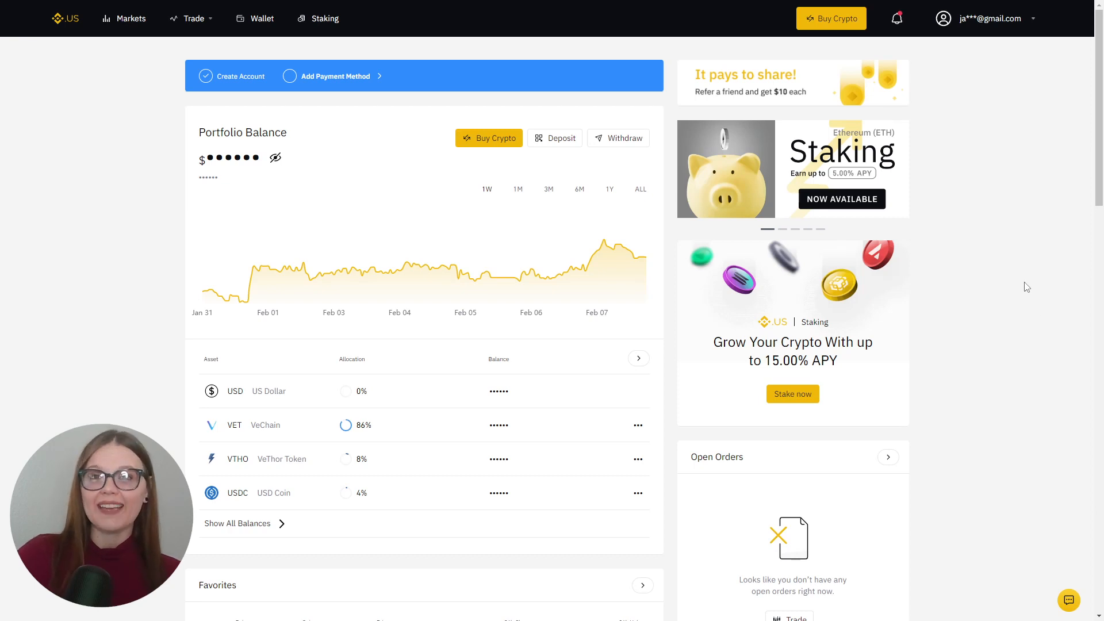
- Switch to Binance.US and create a new exchange API key labelled ShrimpyTest in API management
click(947, 20)
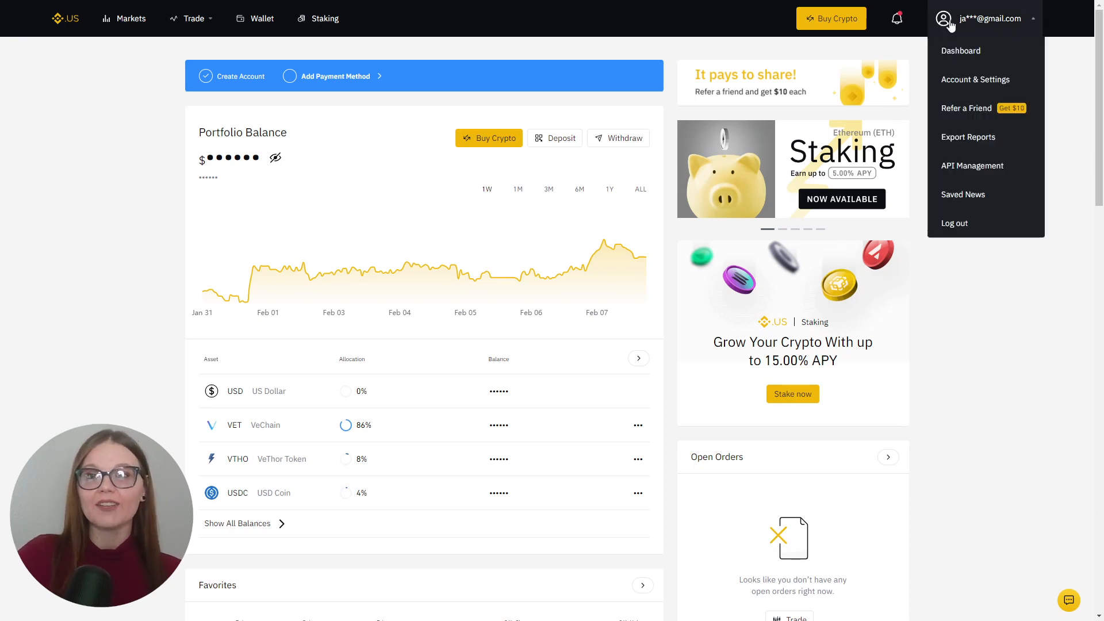
click(958, 169)
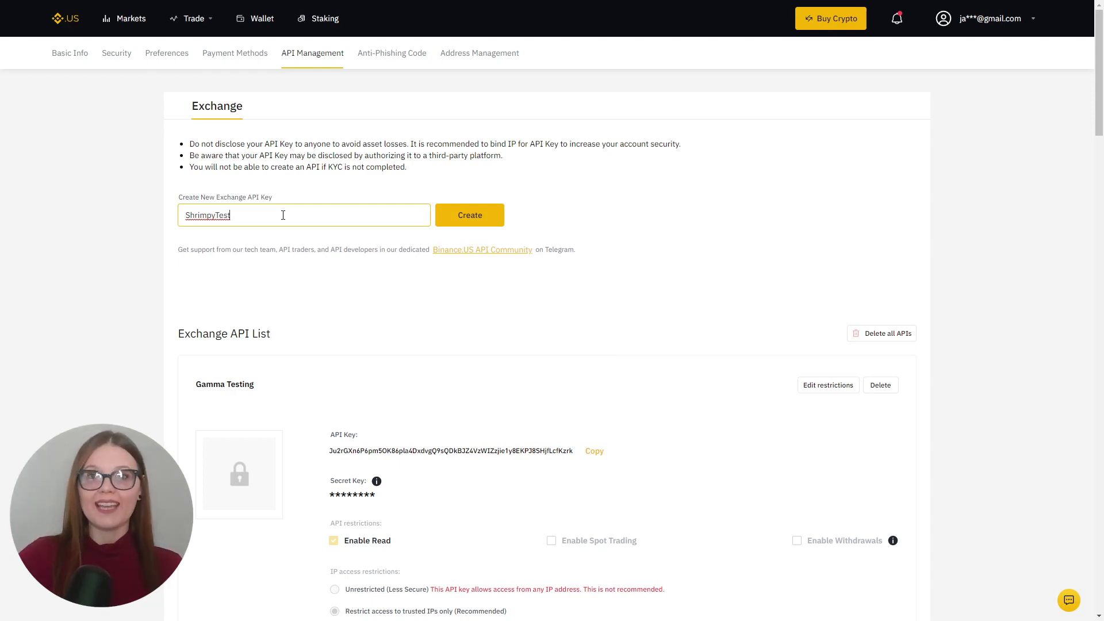
click(473, 223)
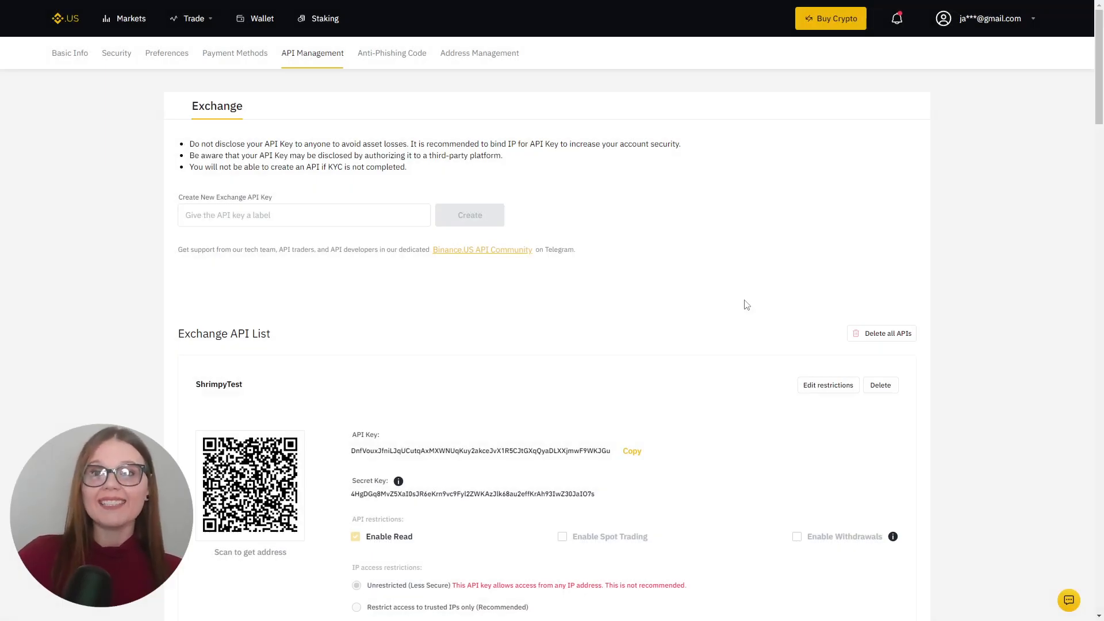
- Edit the restrictions of the ShrimpyTest API key to enable spot trading, and save them
click(824, 391)
scroll(683, 394, down, 2)
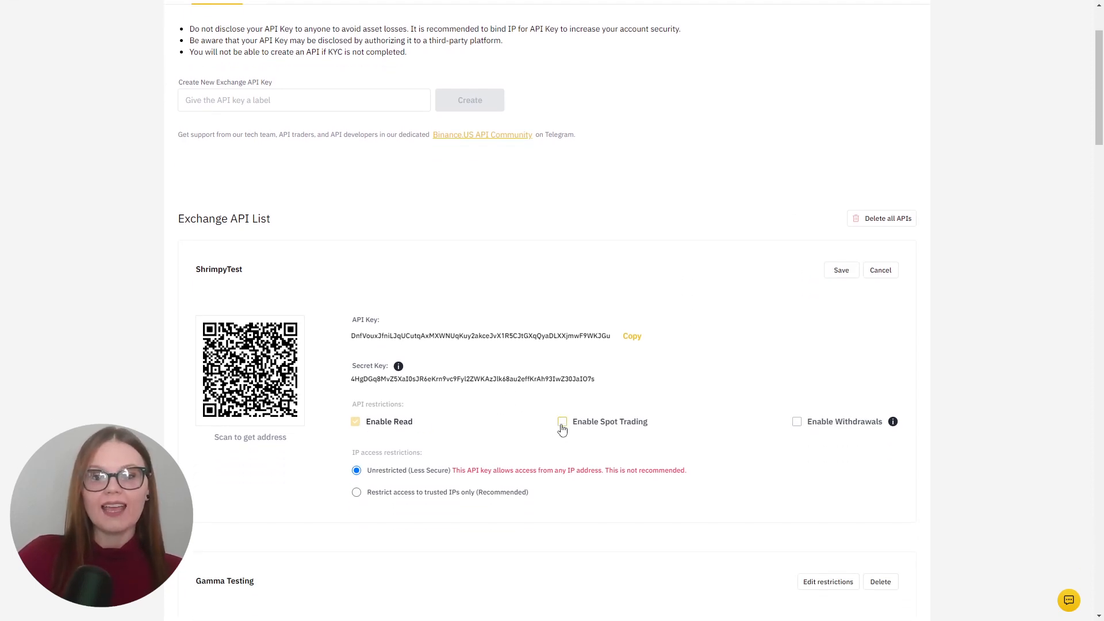
click(563, 427)
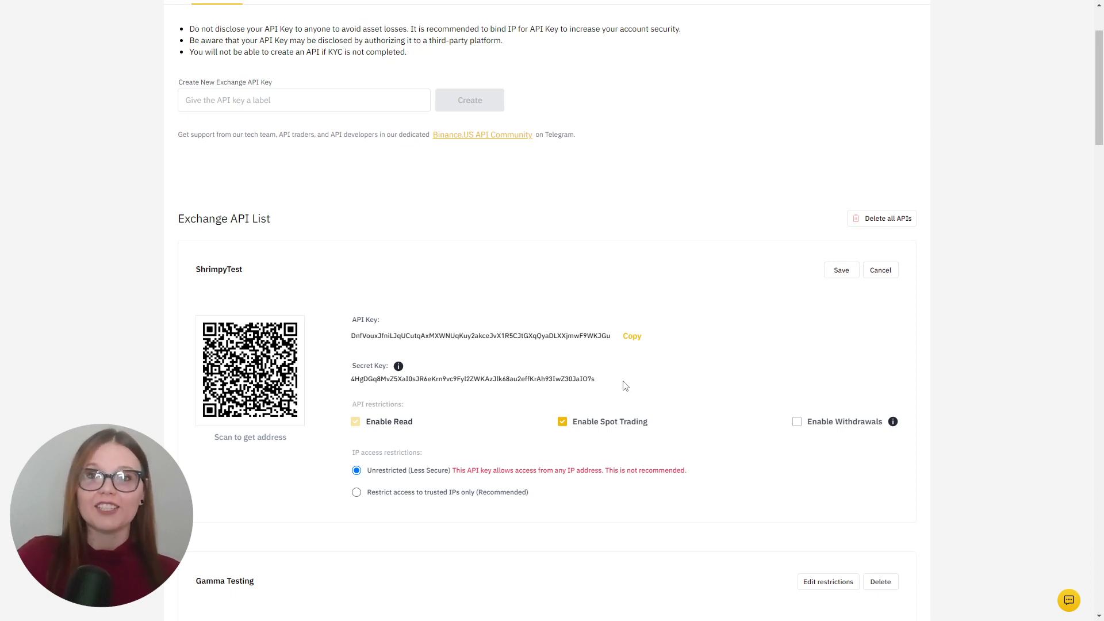
click(842, 271)
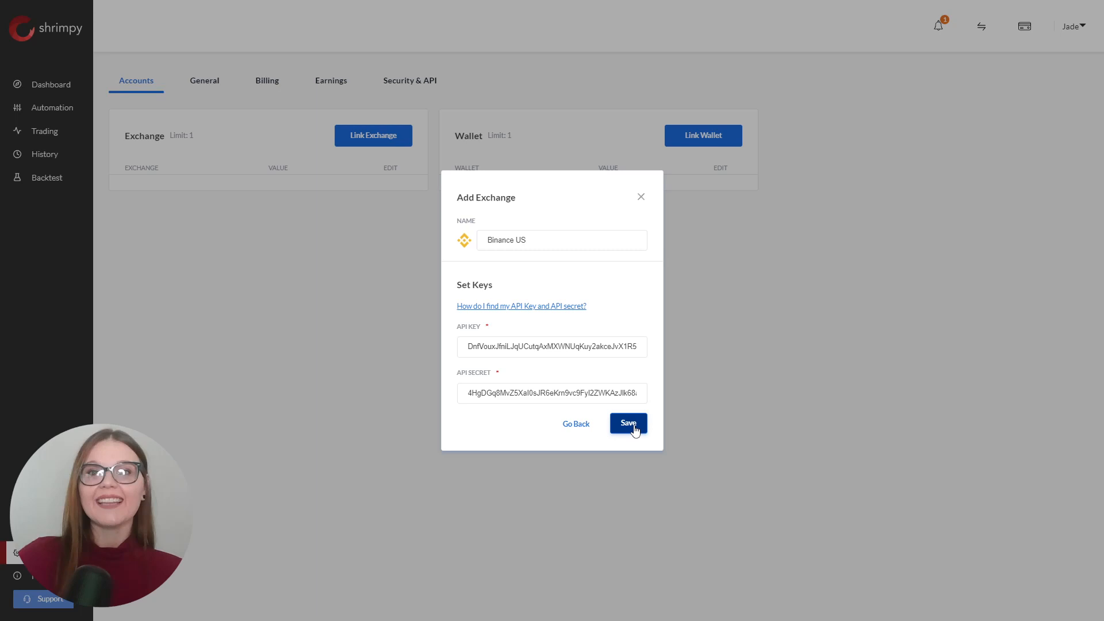
- Switch back to Shrimpy and link the Binance US account with its API key and secret key
click(628, 424)
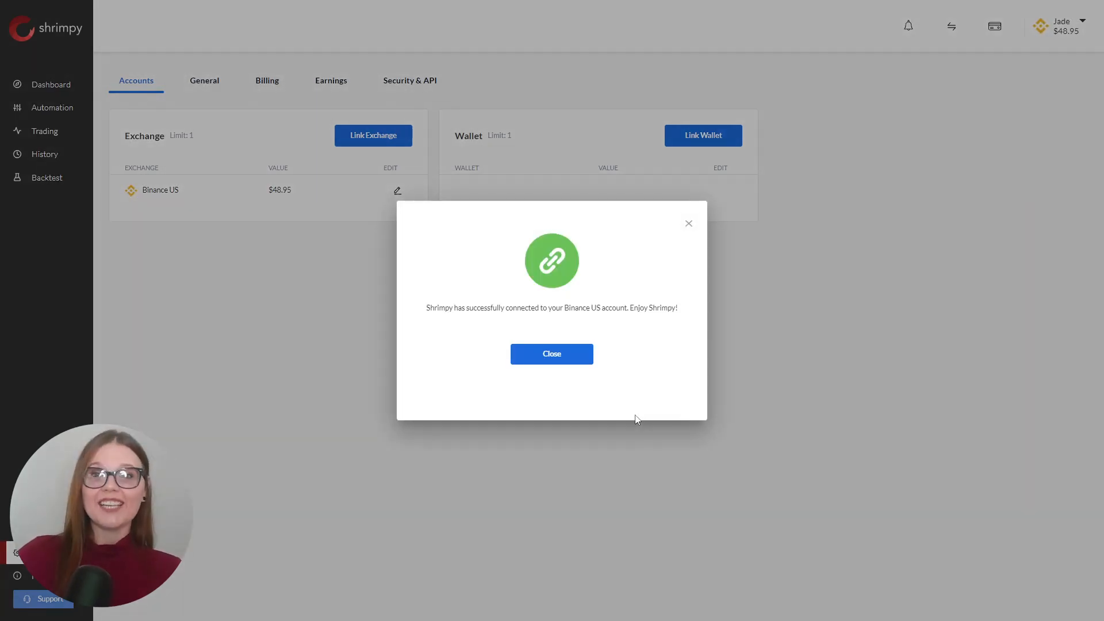
click(571, 362)
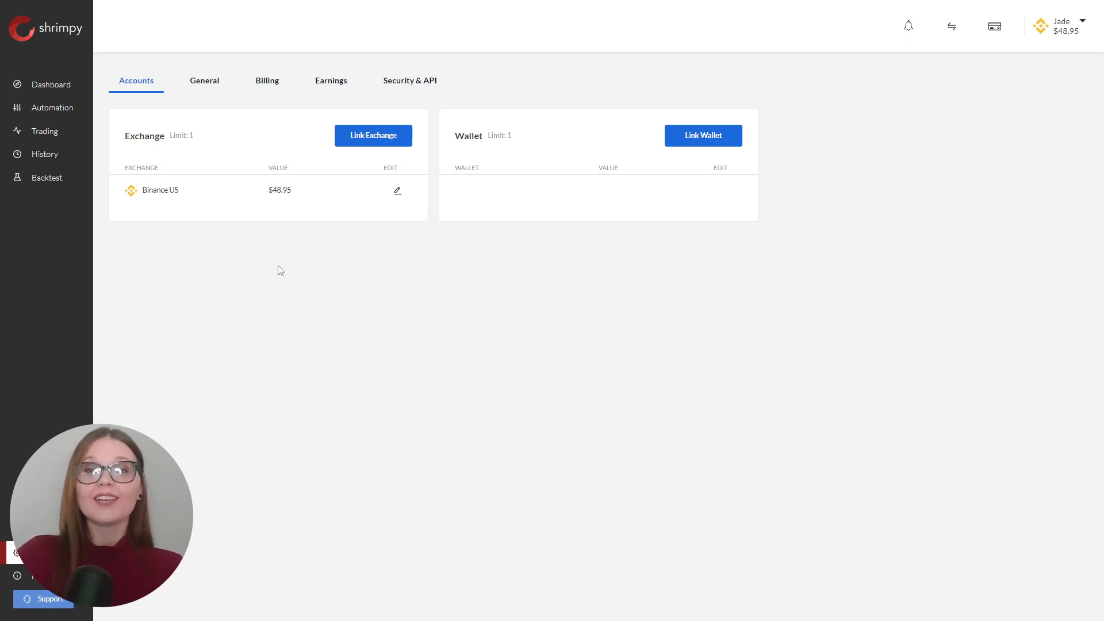
- View the portfolio dashboard, and create a new automation in Pick Assets mode
click(61, 91)
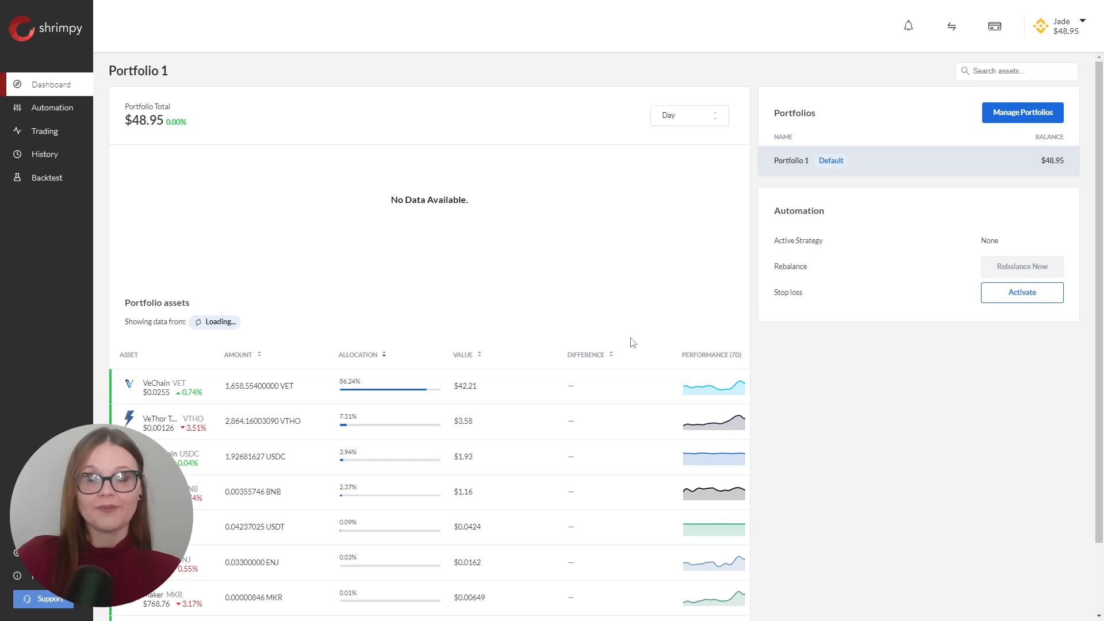
click(86, 114)
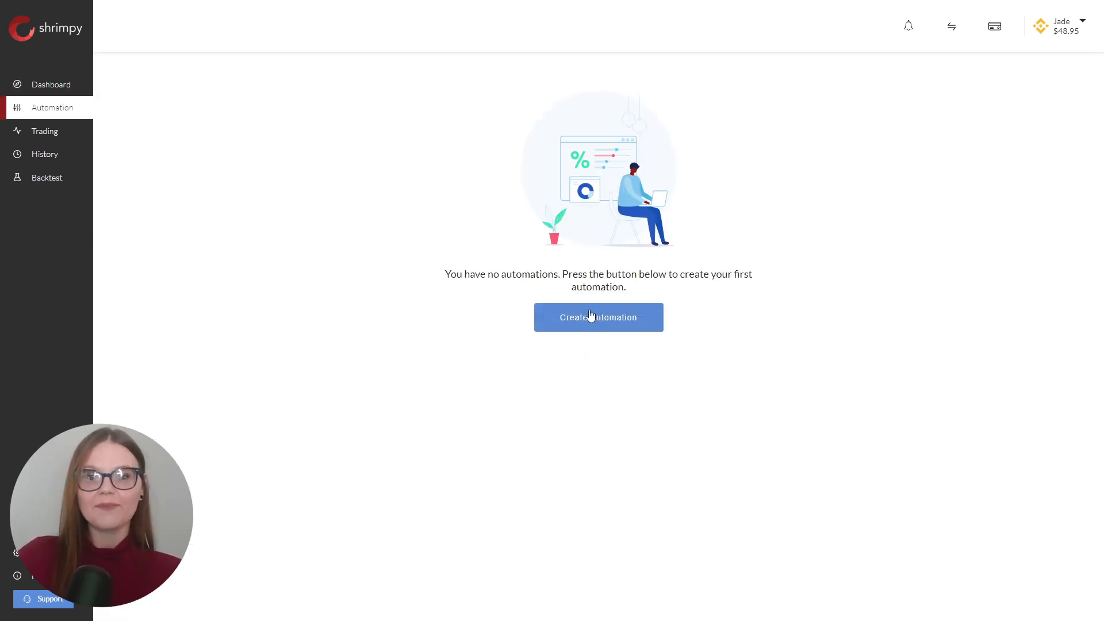
click(602, 317)
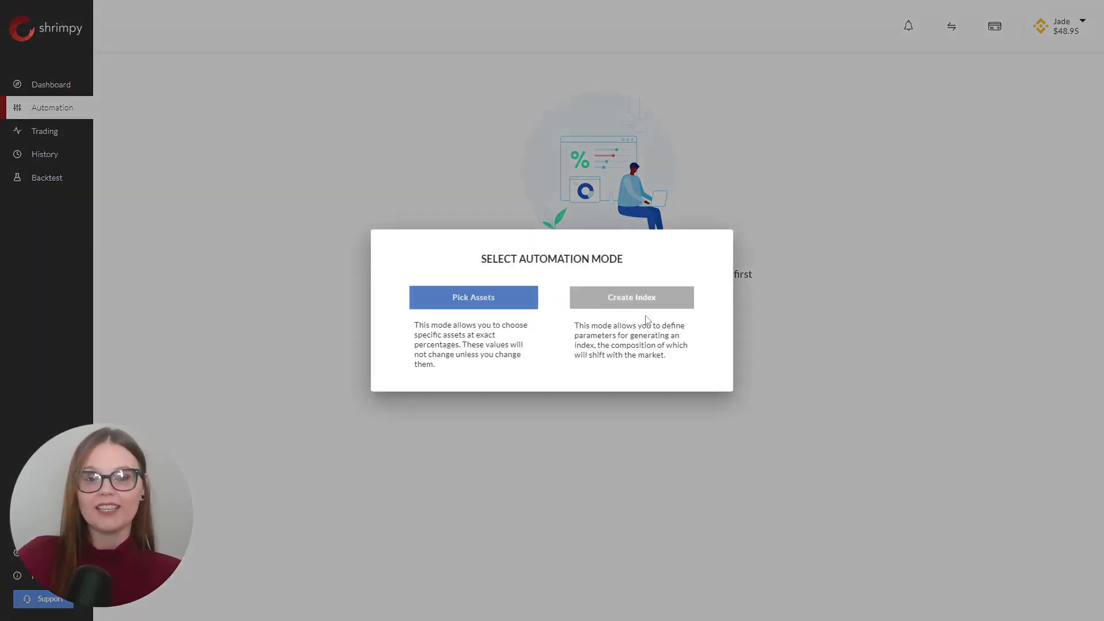
click(486, 311)
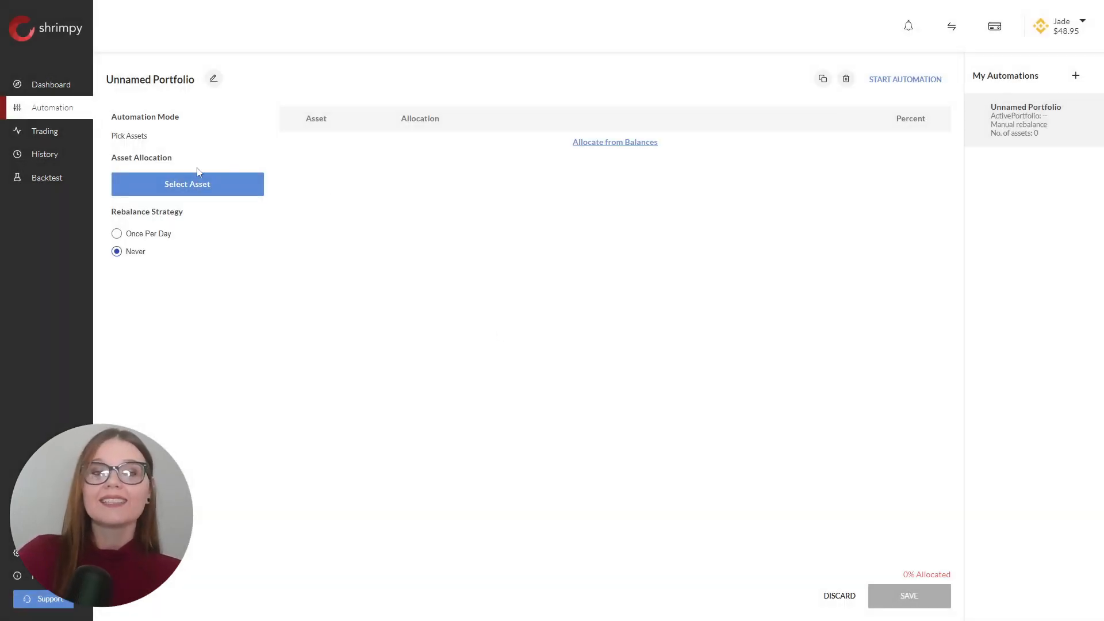
- Close the asset list without adding any, and allocate the automation's assets from the account balances
click(201, 182)
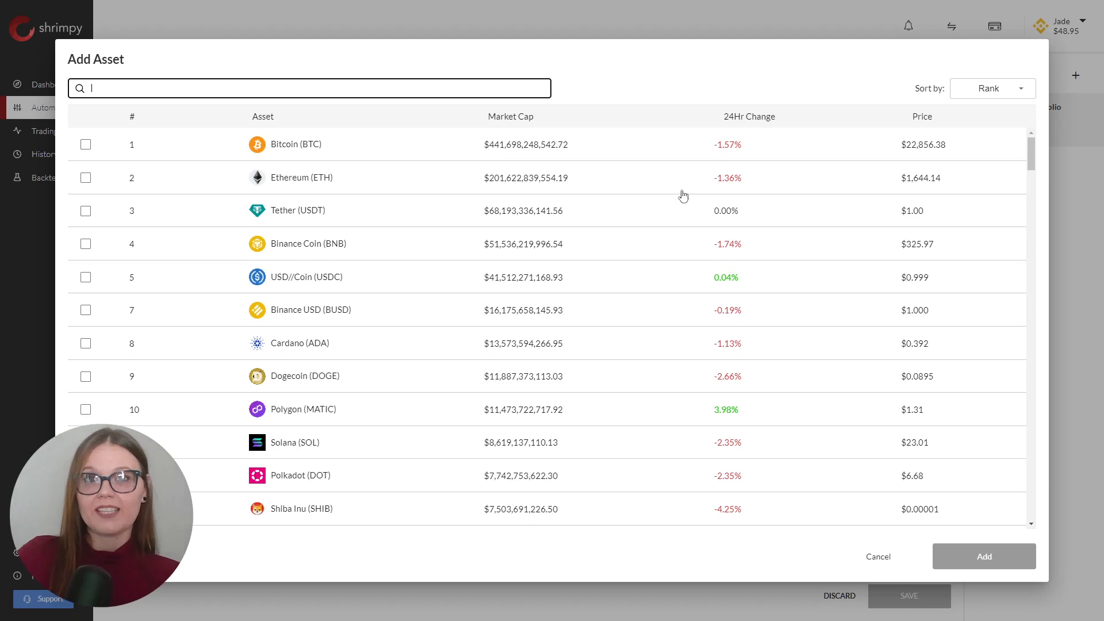
click(878, 556)
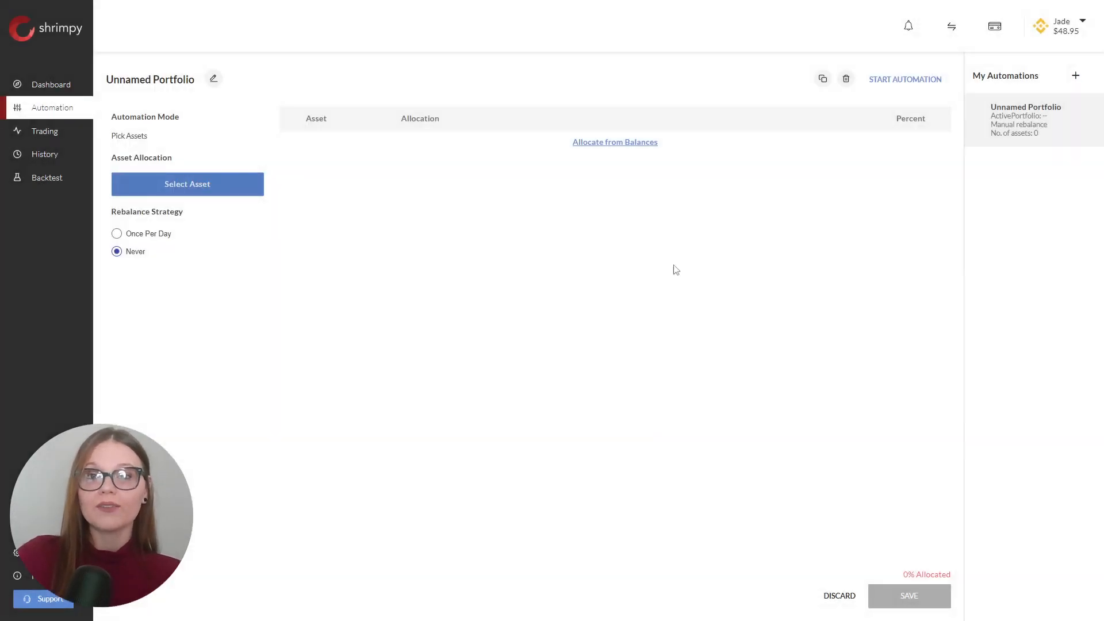
click(637, 148)
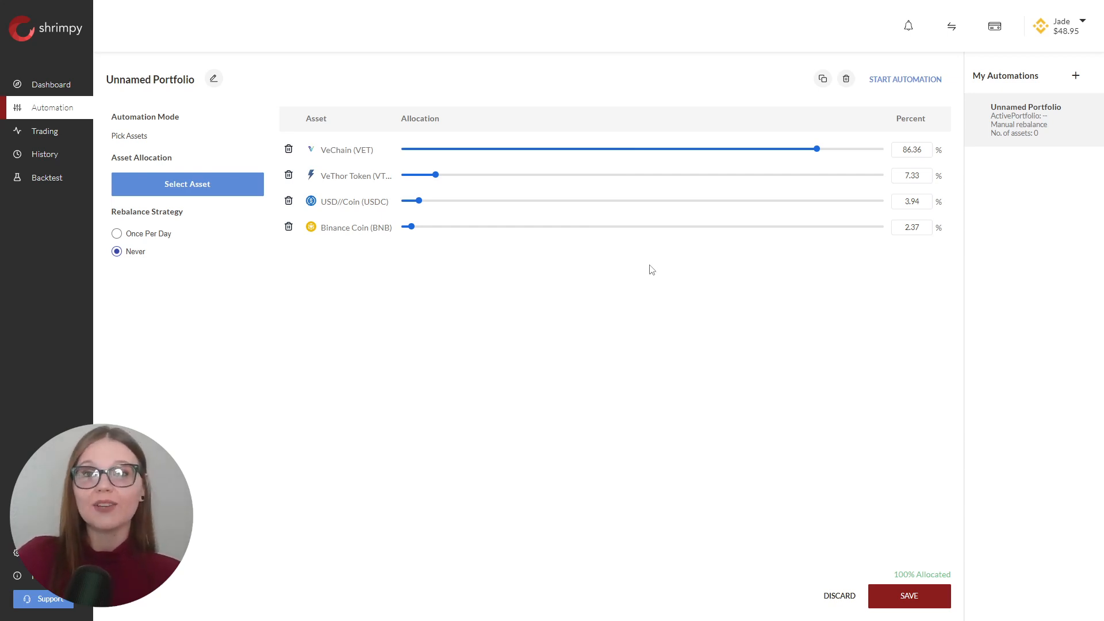
- Set the VeChain allocation to 83% and the VeThor Token allocation to 10.69%
drag(817, 149, 805, 138)
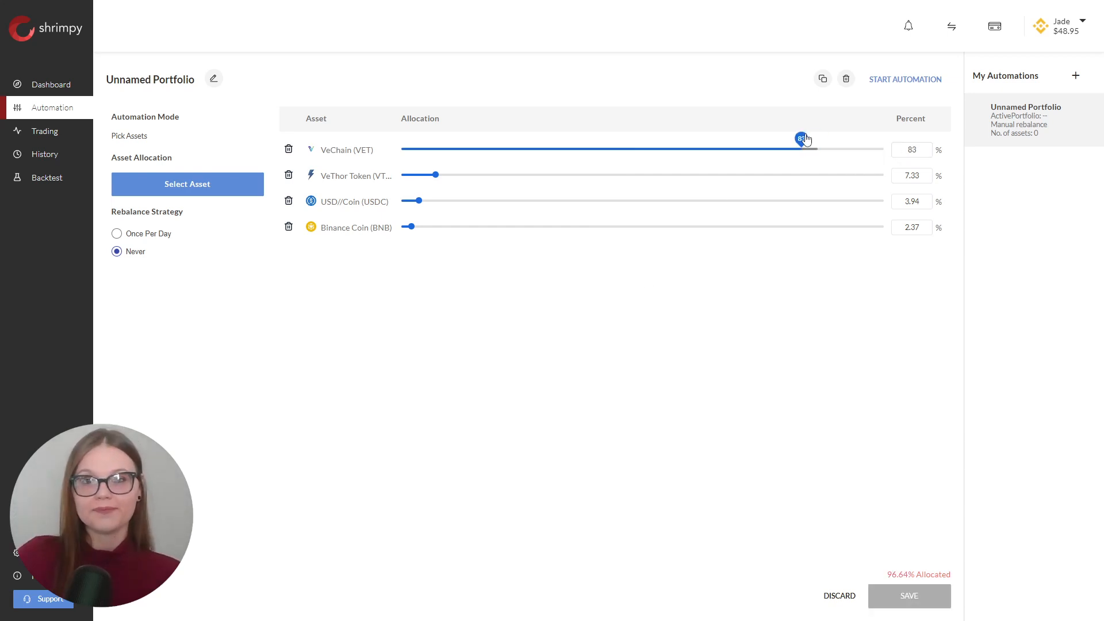
drag(437, 176, 458, 180)
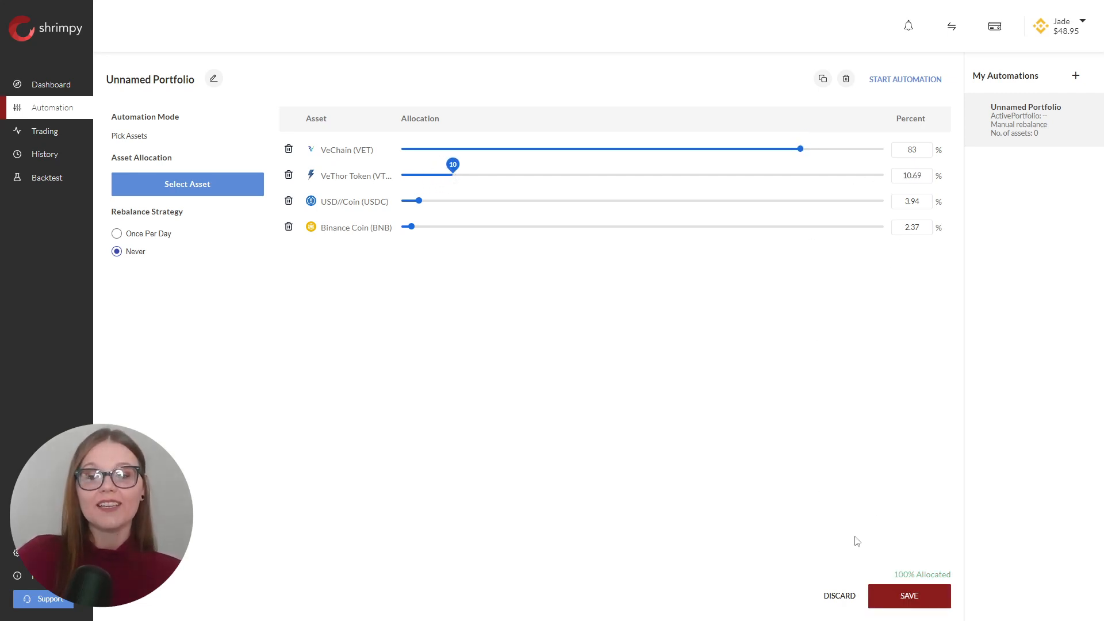
drag(880, 575, 964, 578)
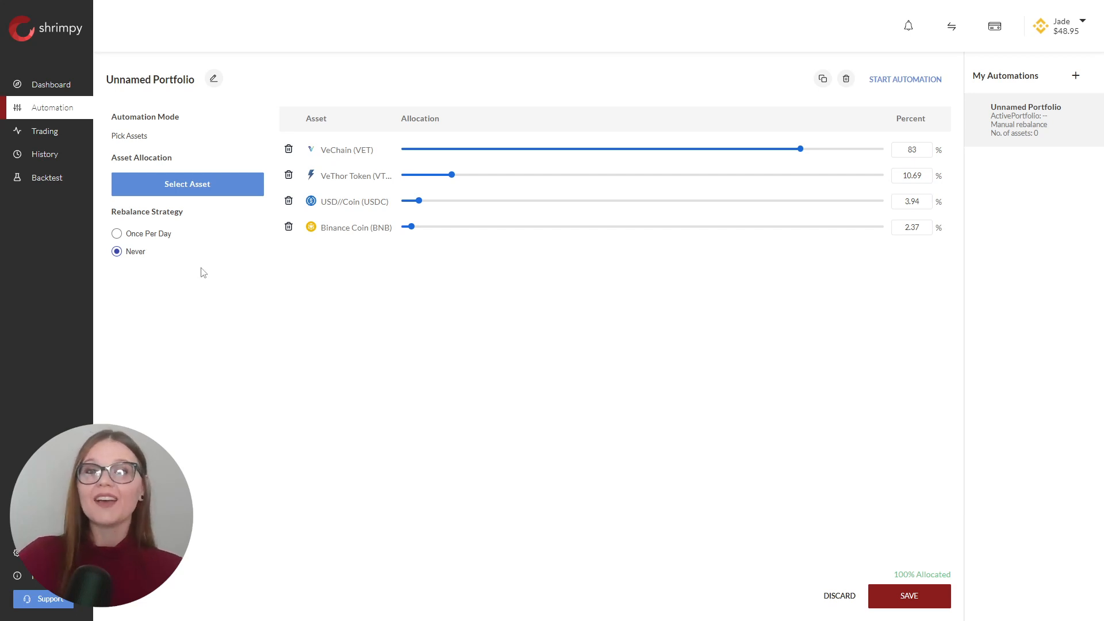
- Save the automation as Unnamed Portfolio, and start it on Portfolio 1 without rebalancing immediately after activation
click(901, 599)
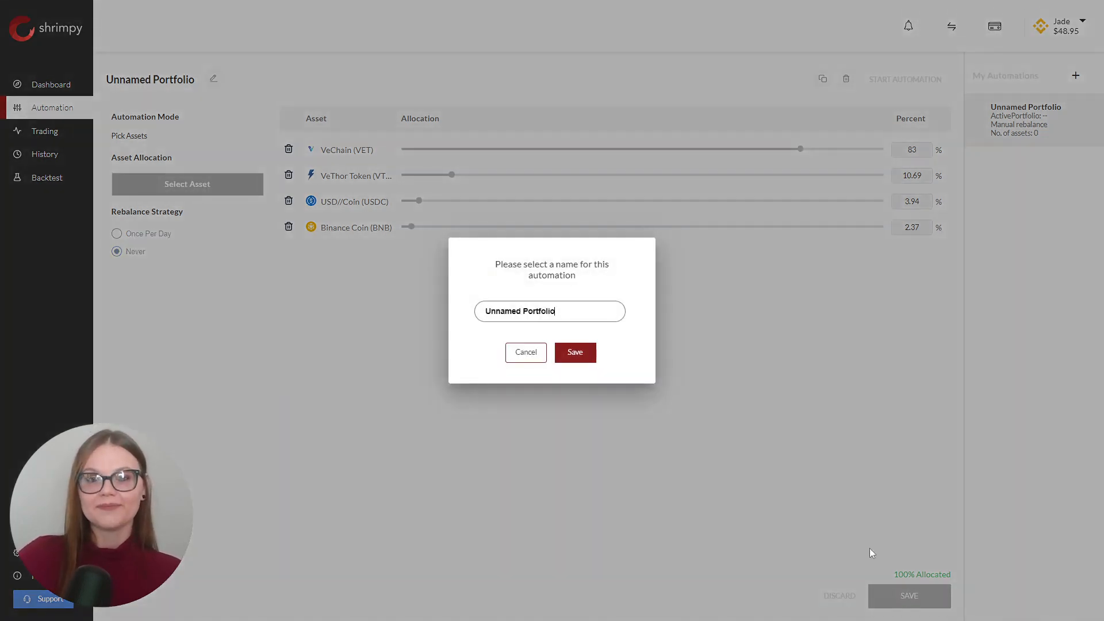
click(576, 354)
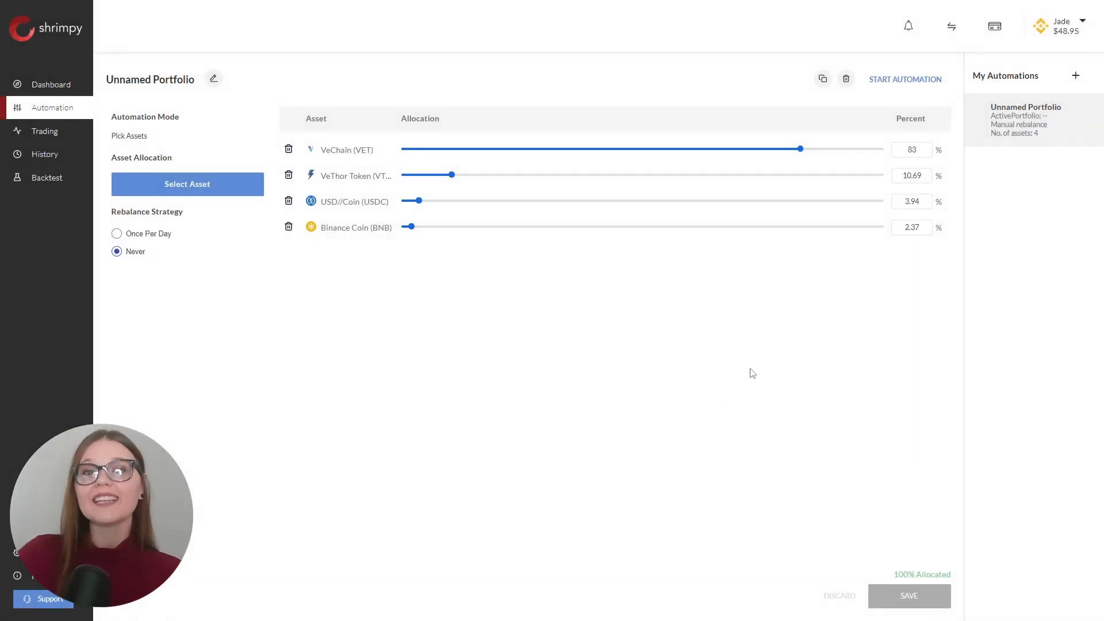
click(910, 82)
click(415, 305)
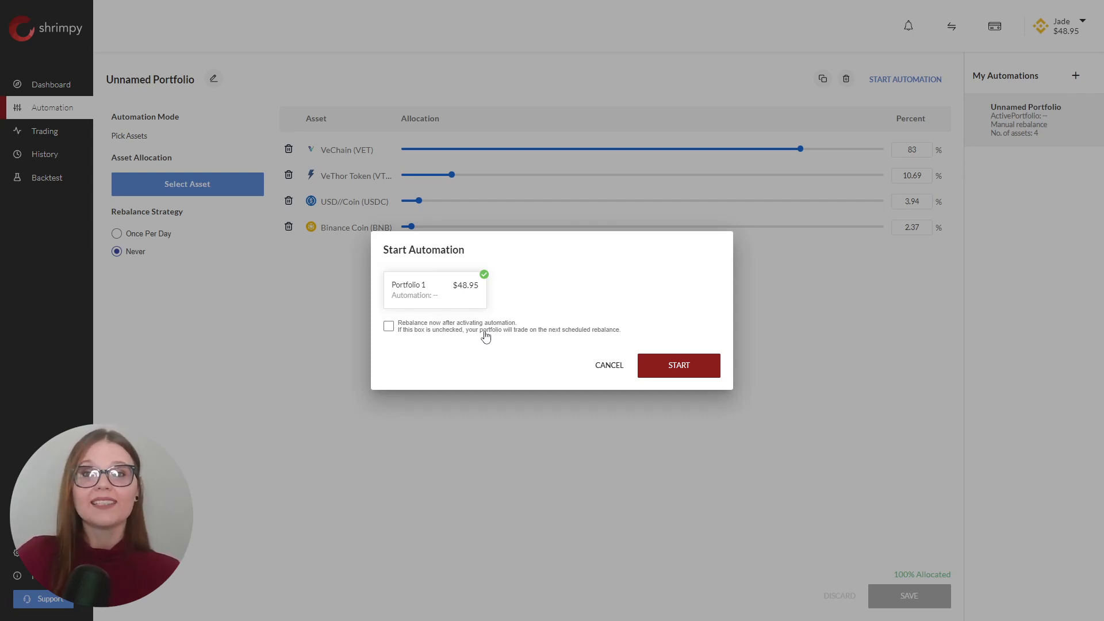
click(712, 358)
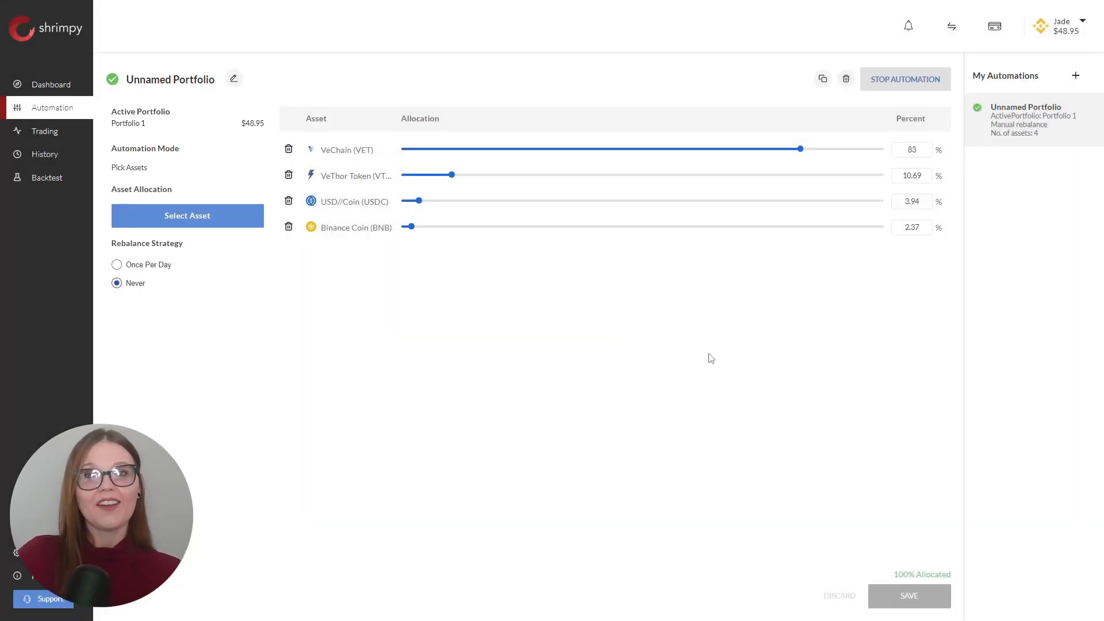
- View the portfolio dashboard, and review the billing plans and the payment methods offered for the monthly Standard plan without subscribing
click(68, 86)
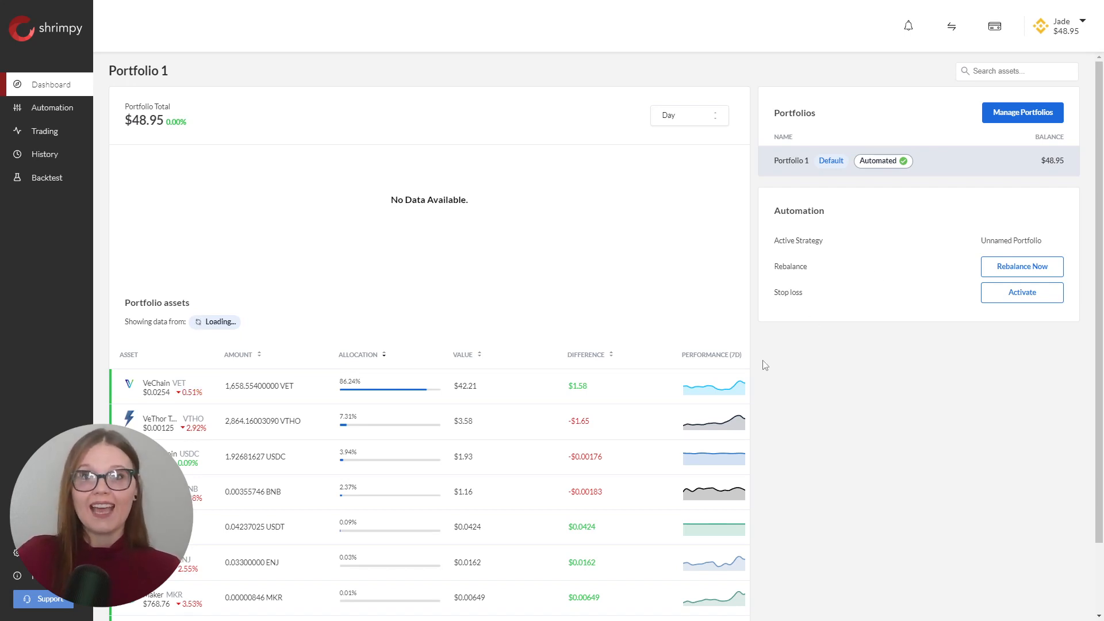
click(16, 553)
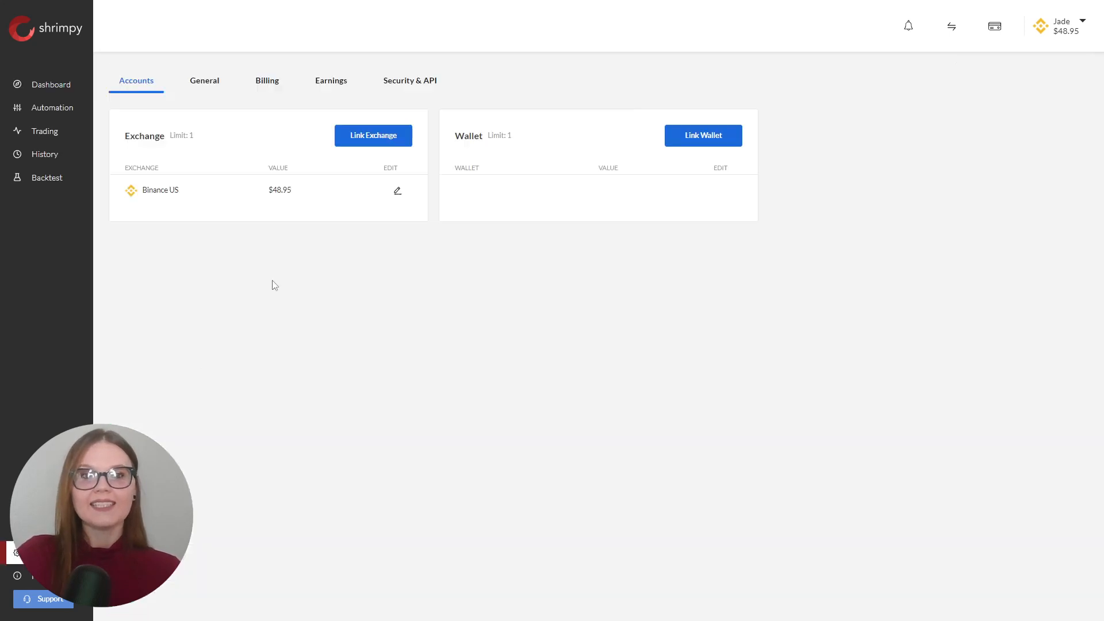
click(279, 90)
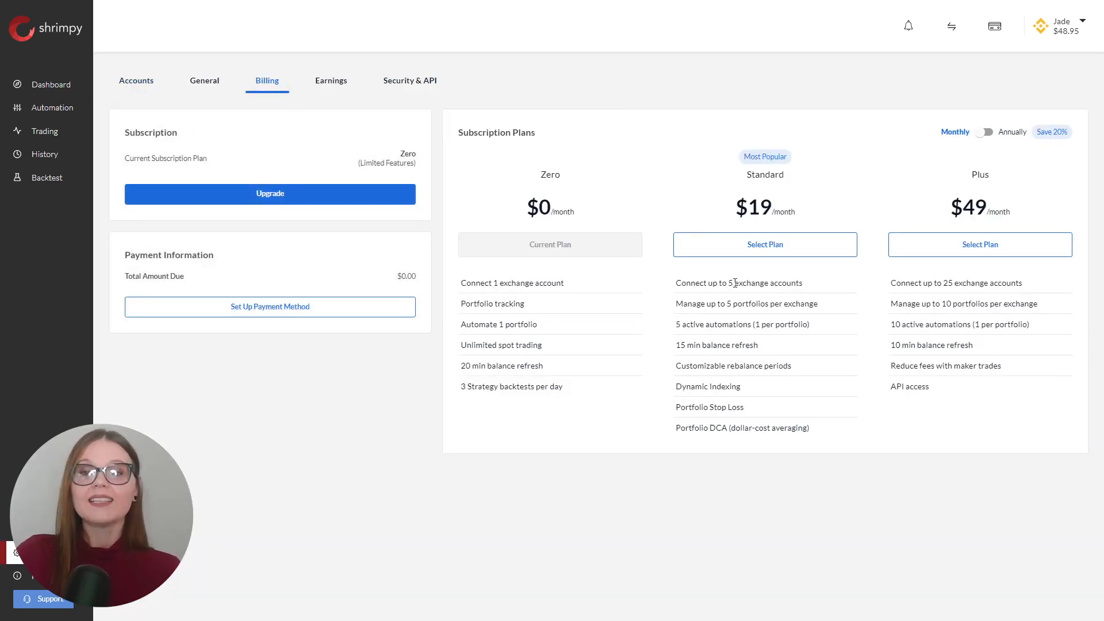
click(746, 255)
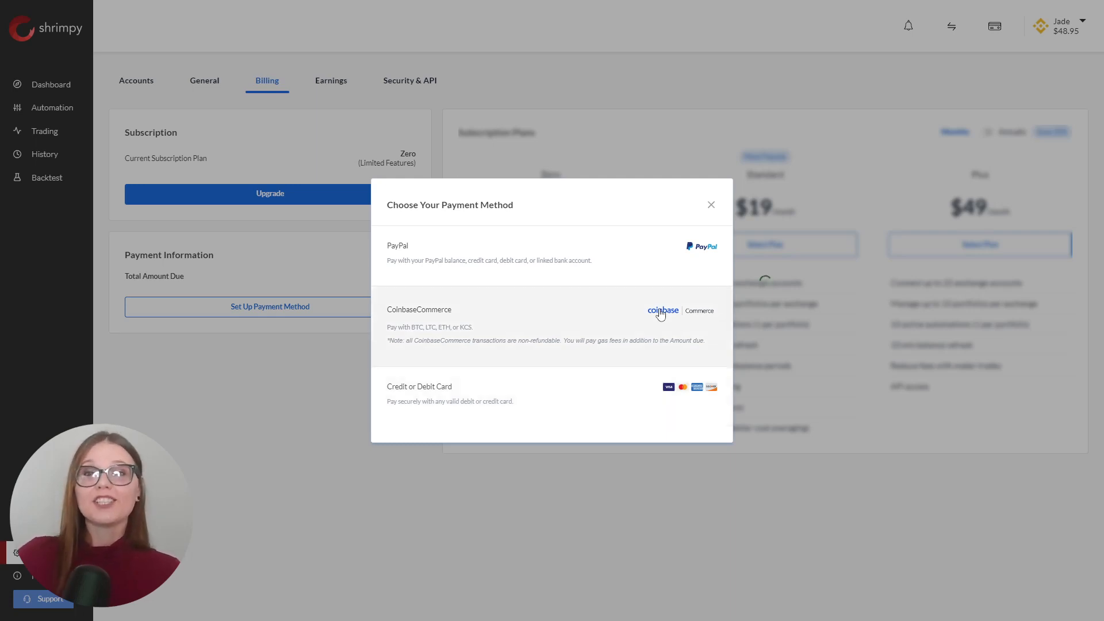
click(712, 205)
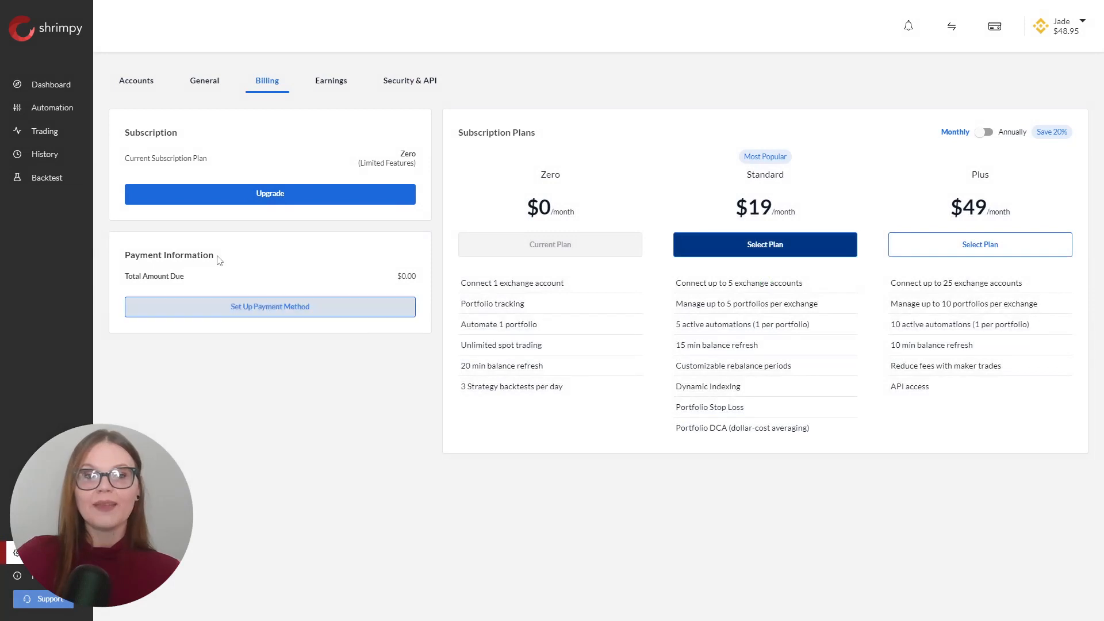